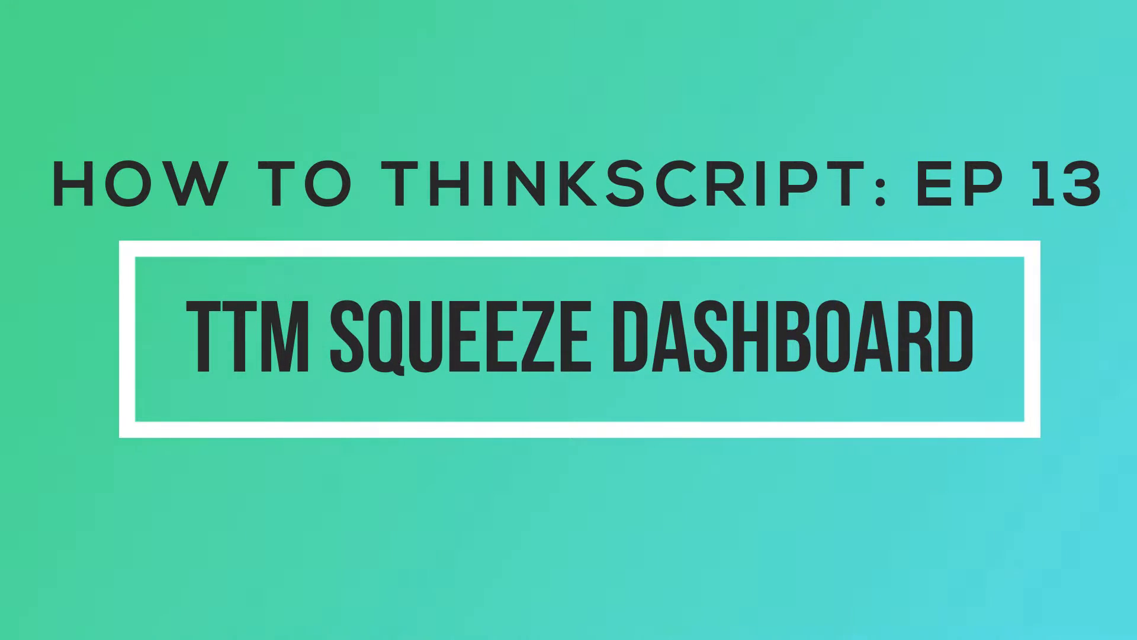
Outline the thinkorswim chart area beside the Volatility Box indicator page
{"action": "mouse_move", "coordinate": [414, 193]}
{"action": "left_mouse_down"}
{"action": "mouse_move", "coordinate": [481, 267]}
{"action": "mouse_move", "coordinate": [767, 372]}
{"action": "mouse_move", "coordinate": [831, 377]}
{"action": "mouse_move", "coordinate": [813, 371]}
{"action": "mouse_move", "coordinate": [815, 383]}
{"action": "left_mouse_up"}
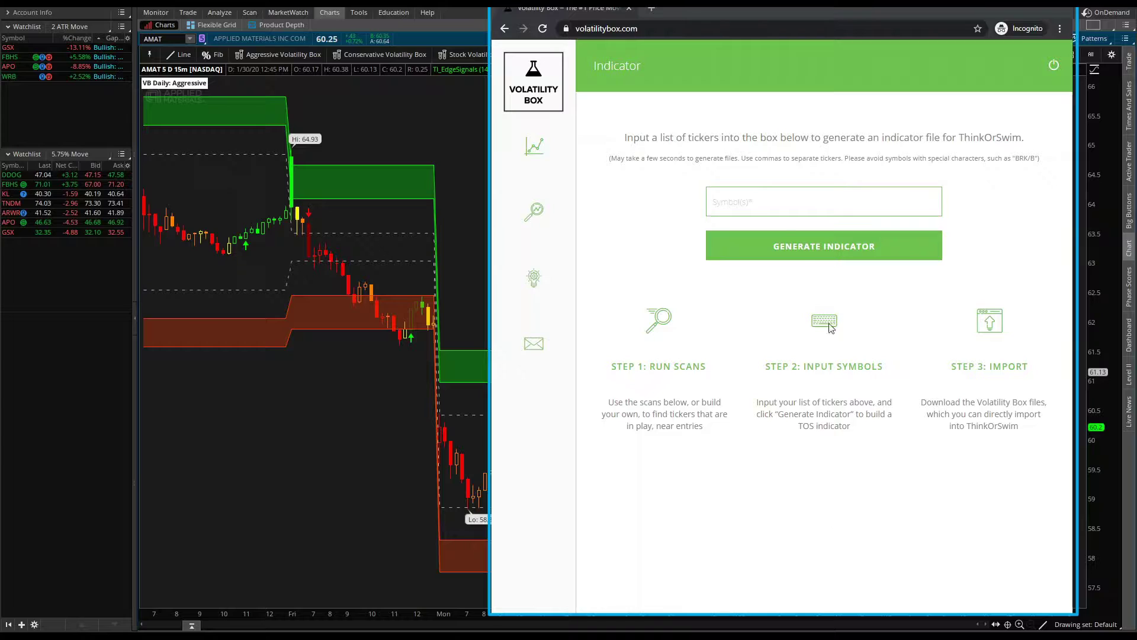
Generate Volatility Box indicators for the symbols tsla, spy, amat
{"action": "left_click", "coordinate": [766, 203]}
{"action": "type", "text": "tsla"}
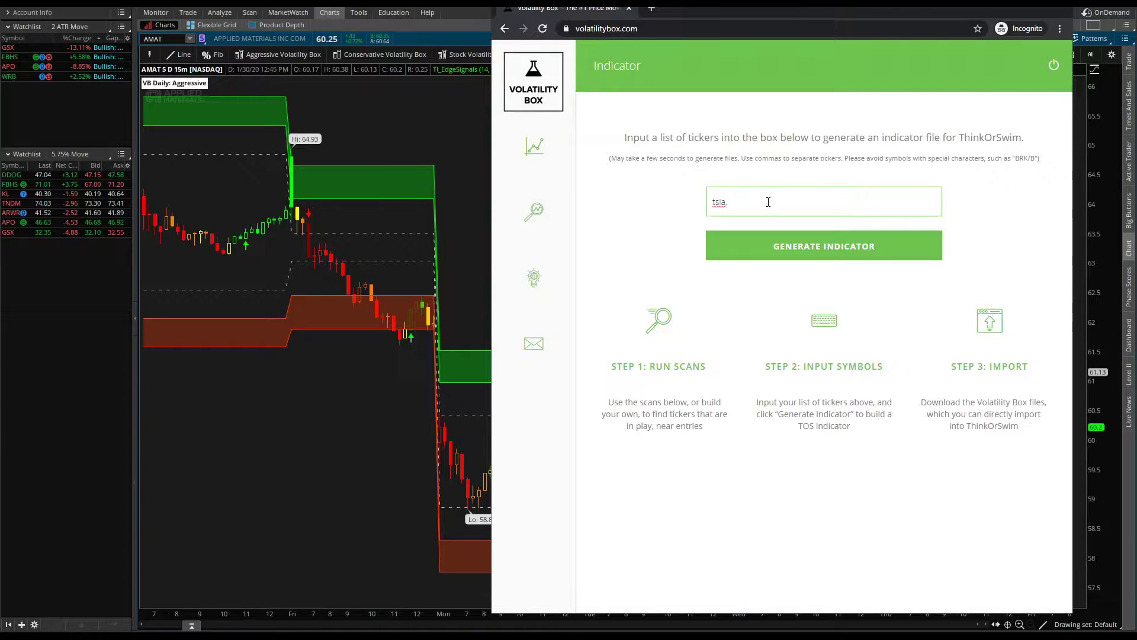
{"action": "type", "text": ", spy, amat, QQQ"}
{"action": "left_click", "coordinate": [796, 253]}
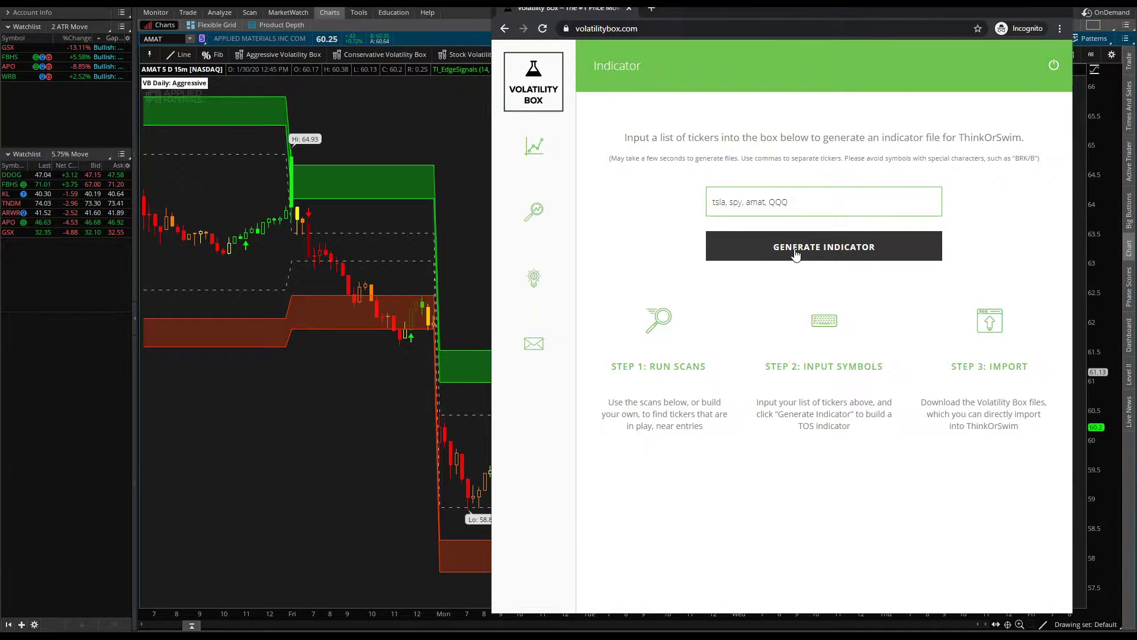
Download the aggressive and conservative study files, then return to the AMAT chart
{"action": "left_click", "coordinate": [776, 314]}
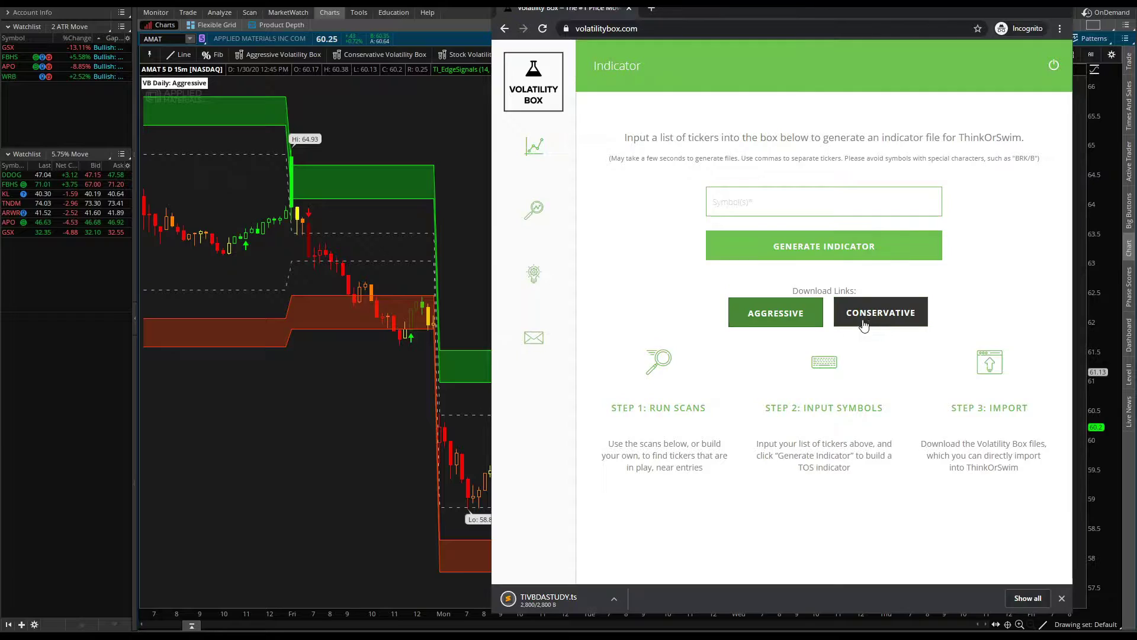
{"action": "left_click", "coordinate": [881, 312]}
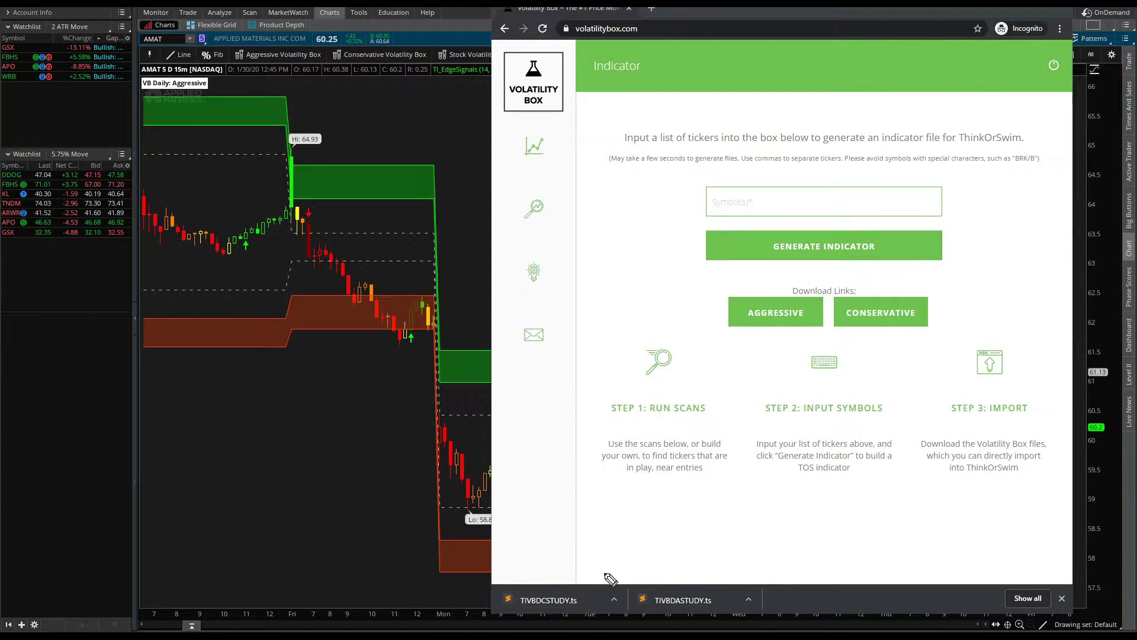
{"action": "mouse_move", "coordinate": [535, 548]}
{"action": "left_mouse_down"}
{"action": "mouse_move", "coordinate": [498, 548]}
{"action": "mouse_move", "coordinate": [456, 474]}
{"action": "mouse_move", "coordinate": [469, 487]}
{"action": "left_mouse_up"}
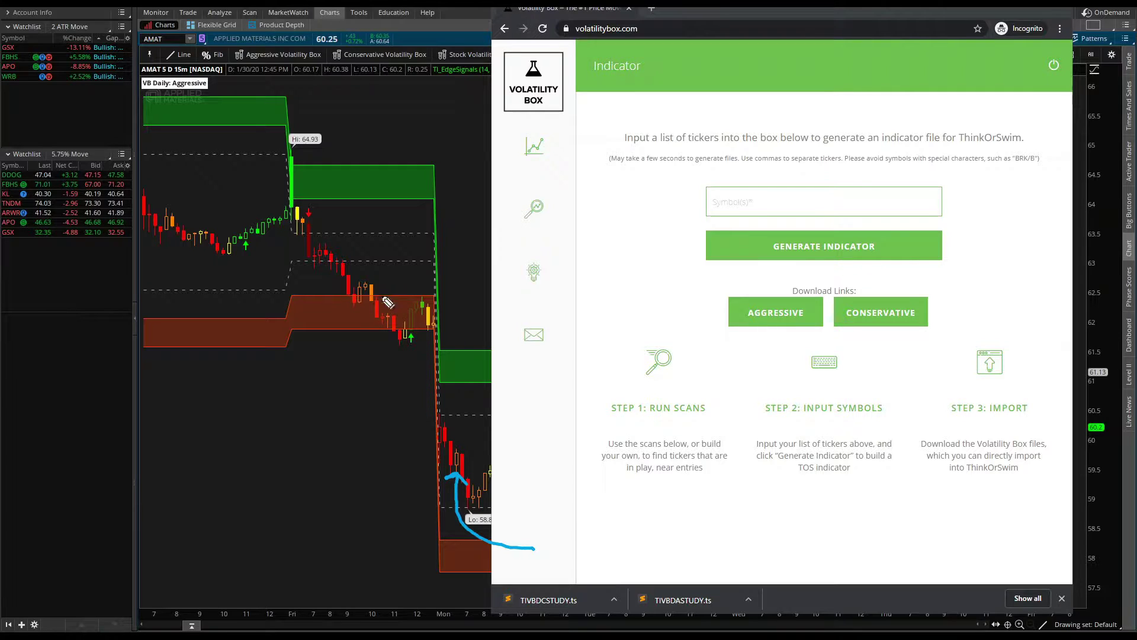
{"action": "key", "text": "alt+Tab"}
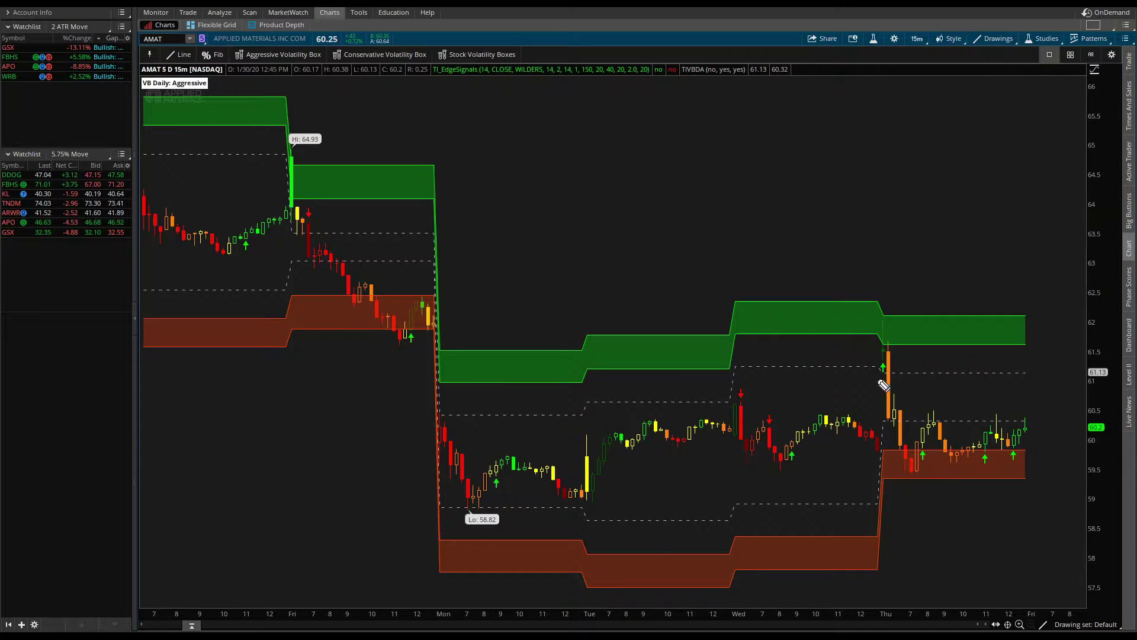
Mark Thursday's drop and the rise off the red zone, and circle candles reaching the green zone
{"action": "mouse_move", "coordinate": [890, 394]}
{"action": "left_mouse_down"}
{"action": "mouse_move", "coordinate": [912, 459]}
{"action": "mouse_move", "coordinate": [937, 432]}
{"action": "left_mouse_up"}
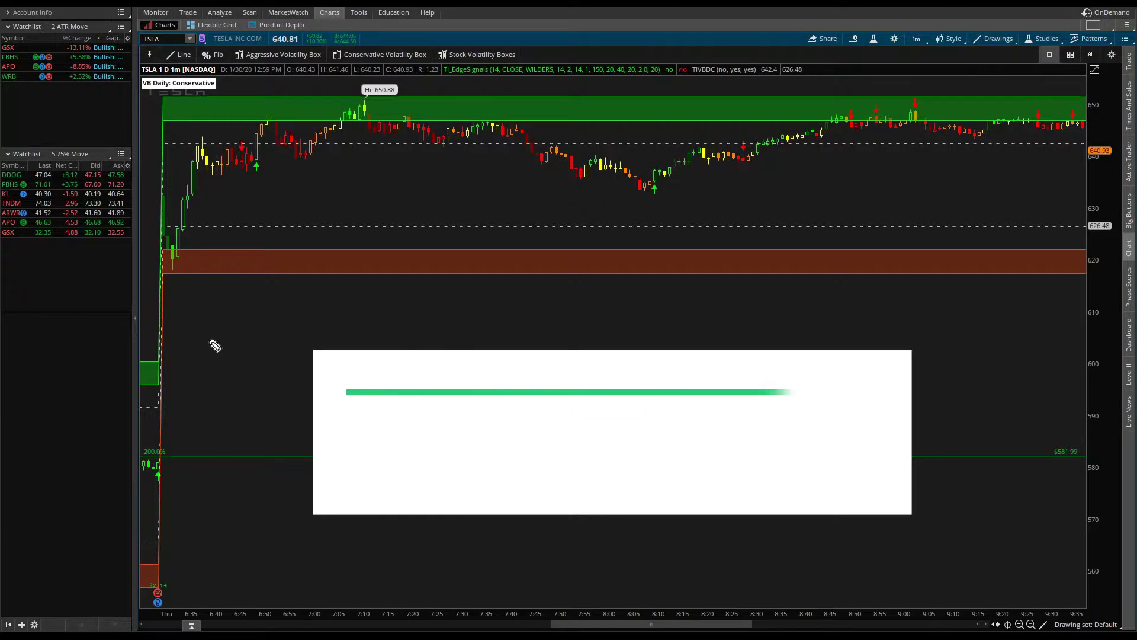
{"action": "mouse_move", "coordinate": [201, 335]}
{"action": "left_mouse_down"}
{"action": "mouse_move", "coordinate": [250, 284]}
{"action": "mouse_move", "coordinate": [249, 300]}
{"action": "left_mouse_up"}
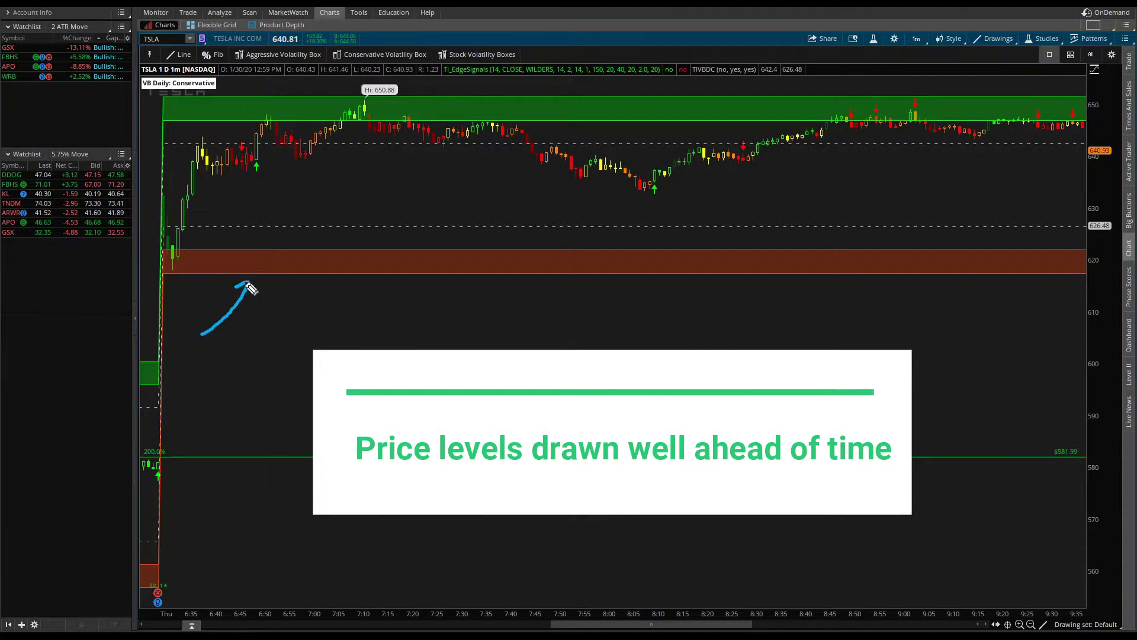
{"action": "mouse_move", "coordinate": [170, 583]}
{"action": "left_mouse_down"}
{"action": "mouse_move", "coordinate": [133, 579]}
{"action": "mouse_move", "coordinate": [155, 600]}
{"action": "mouse_move", "coordinate": [170, 580]}
{"action": "left_mouse_up"}
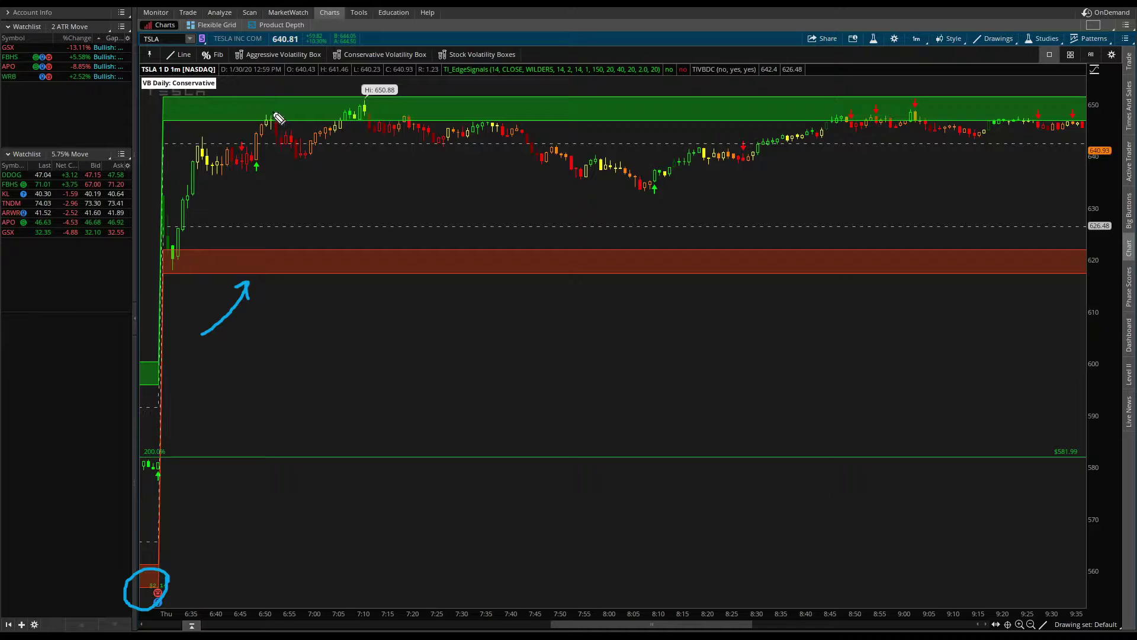
{"action": "left_click_drag", "start_coordinate": [274, 111], "coordinate": [271, 109]}
Trace TSLA's rally from the red zone to the circled 6:50 candle, then erase annotations
{"action": "left_click_drag", "start_coordinate": [145, 299], "coordinate": [168, 273]}
{"action": "left_click_drag", "start_coordinate": [185, 216], "coordinate": [248, 137]}
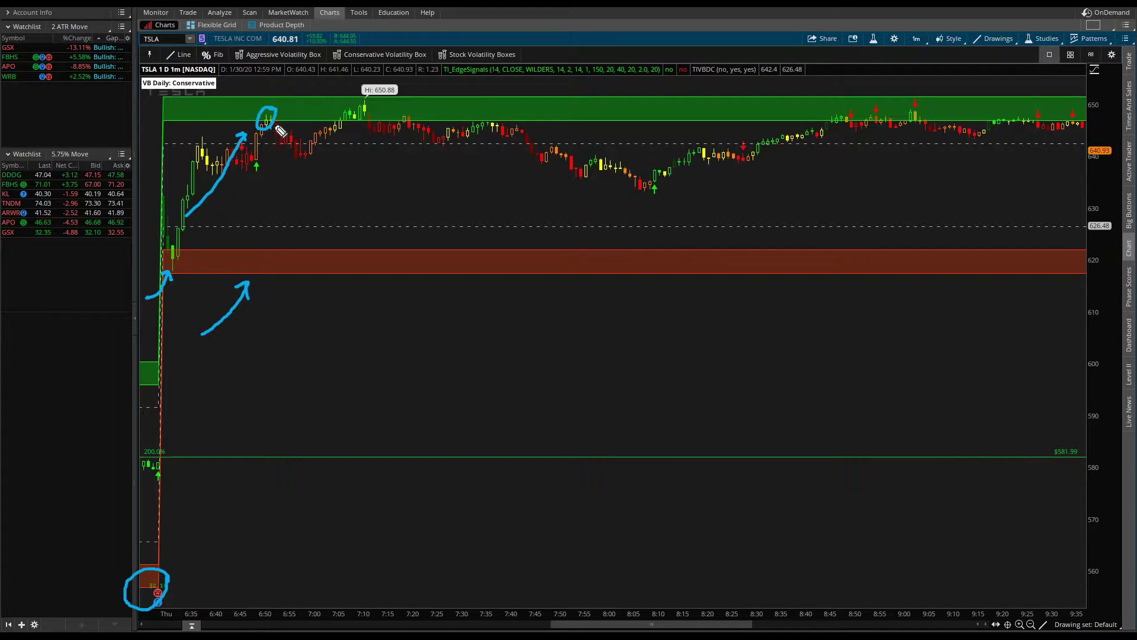
{"action": "mouse_move", "coordinate": [275, 125]}
{"action": "left_mouse_down"}
{"action": "mouse_move", "coordinate": [290, 145]}
{"action": "mouse_move", "coordinate": [324, 141]}
{"action": "mouse_move", "coordinate": [360, 107]}
{"action": "left_mouse_up"}
{"action": "key", "text": "e"}
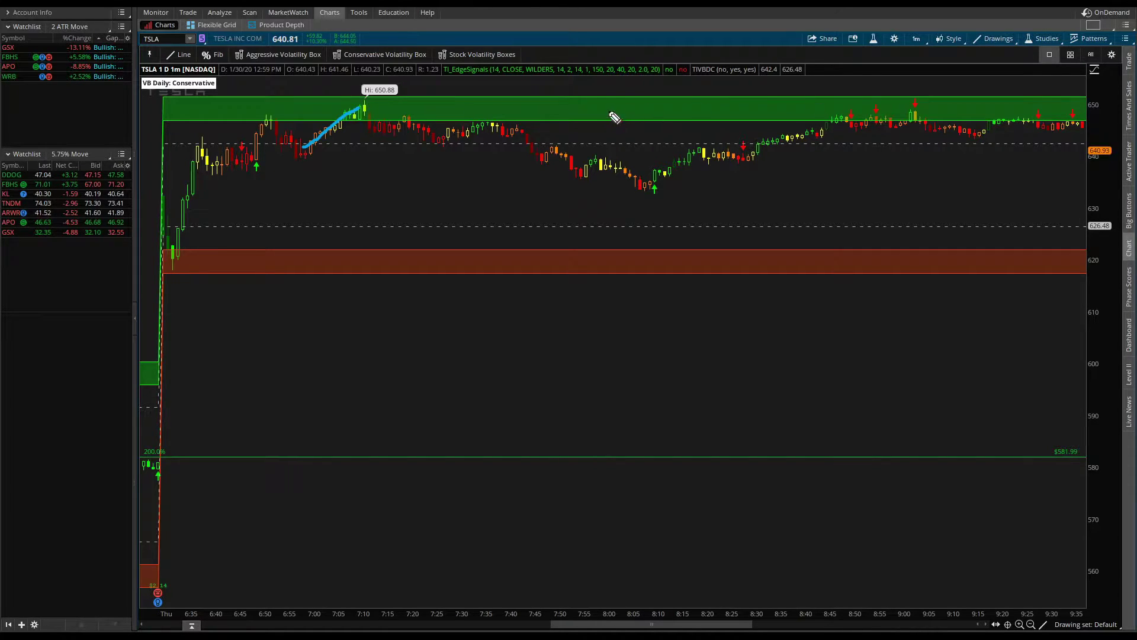
Sketch the 7:10–7:55 slide below the green zone, then clear the chart annotations
{"action": "left_click_drag", "start_coordinate": [551, 95], "coordinate": [560, 124]}
{"action": "mouse_move", "coordinate": [375, 124]}
{"action": "left_mouse_down"}
{"action": "mouse_move", "coordinate": [595, 160]}
{"action": "mouse_move", "coordinate": [645, 189]}
{"action": "left_mouse_up"}
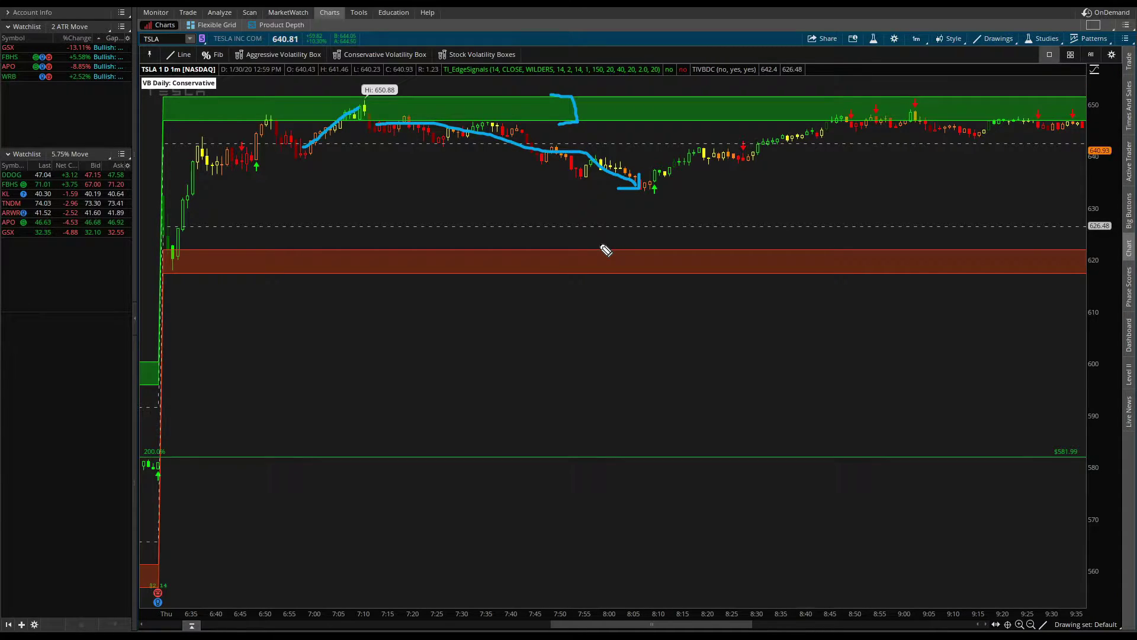
{"action": "key", "text": "Escape"}
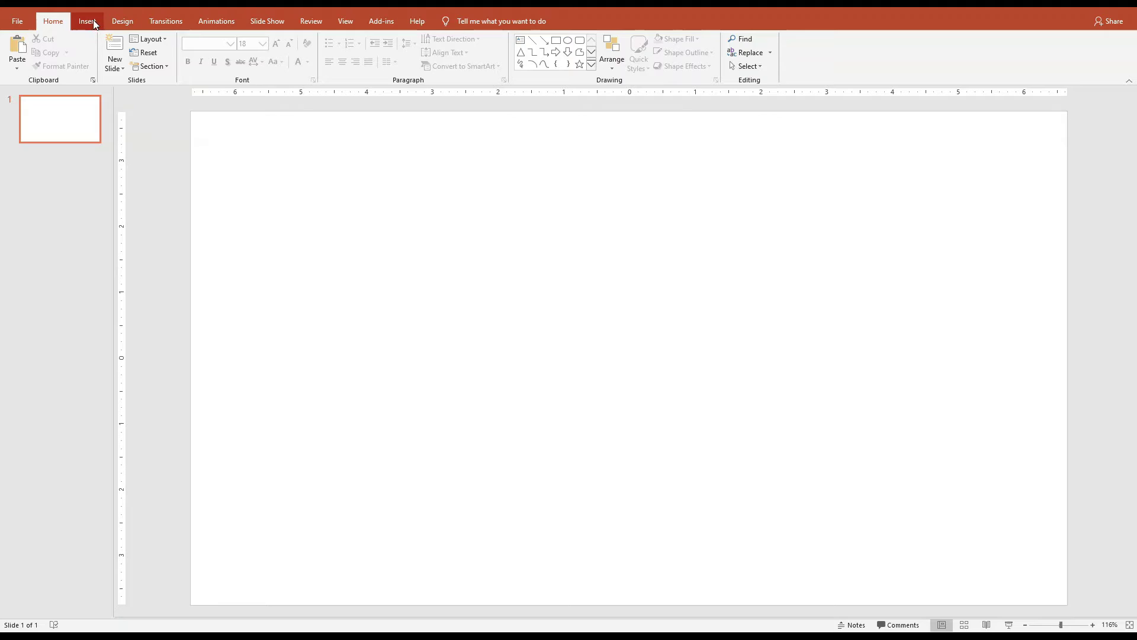
Insert a 5-column, 2-row table and shift it slightly left on the slide
{"action": "left_click", "coordinate": [90, 23]}
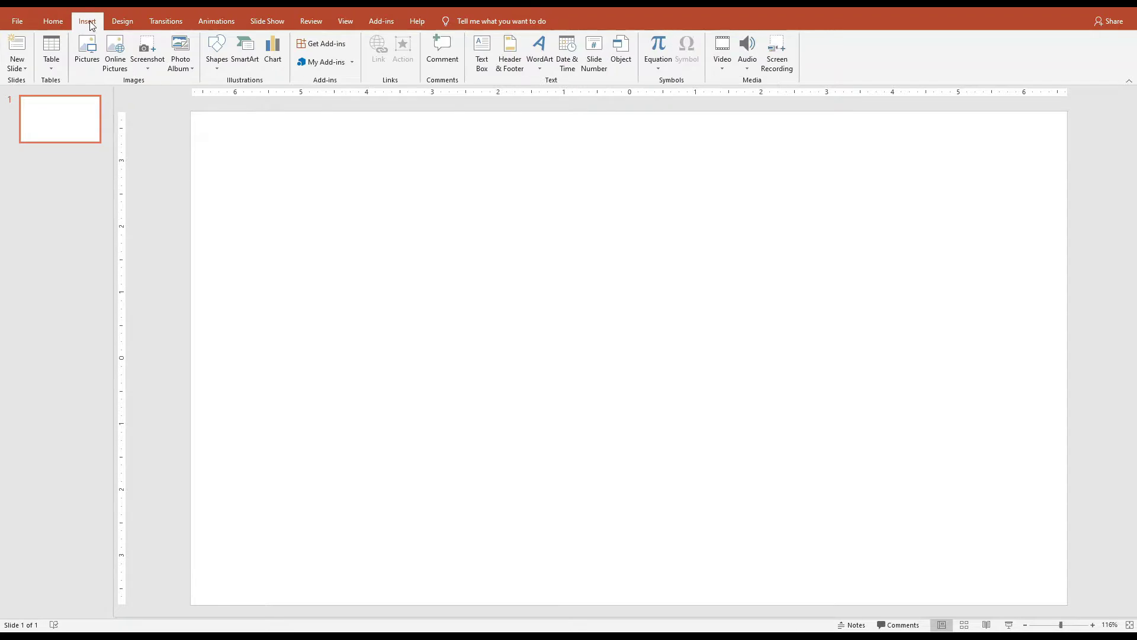
{"action": "left_click", "coordinate": [51, 53]}
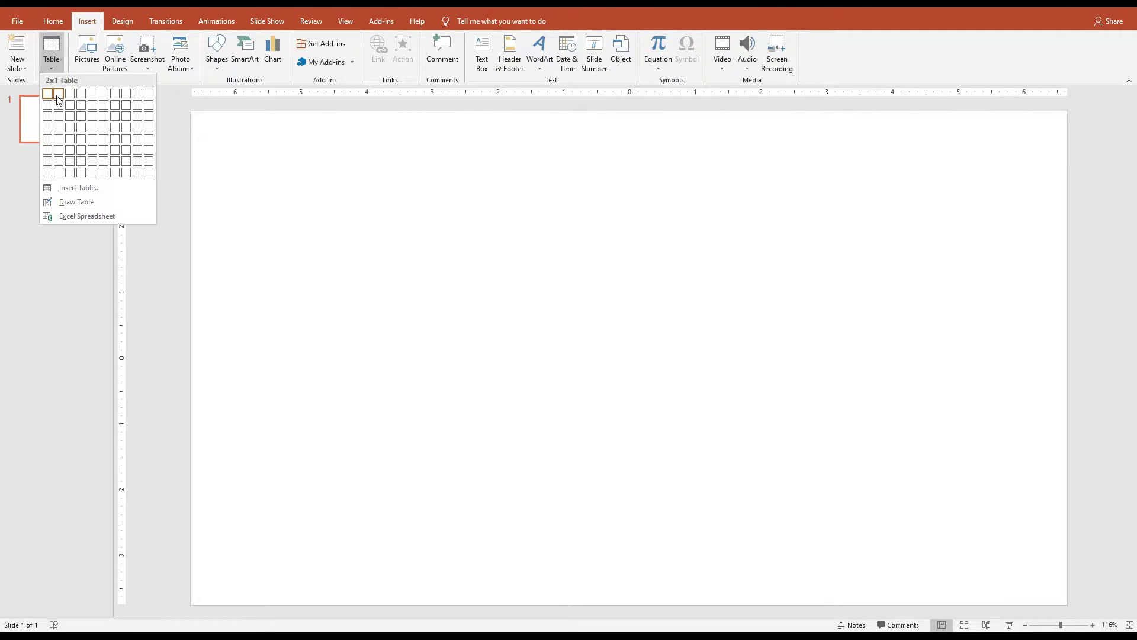
{"action": "left_click", "coordinate": [92, 104]}
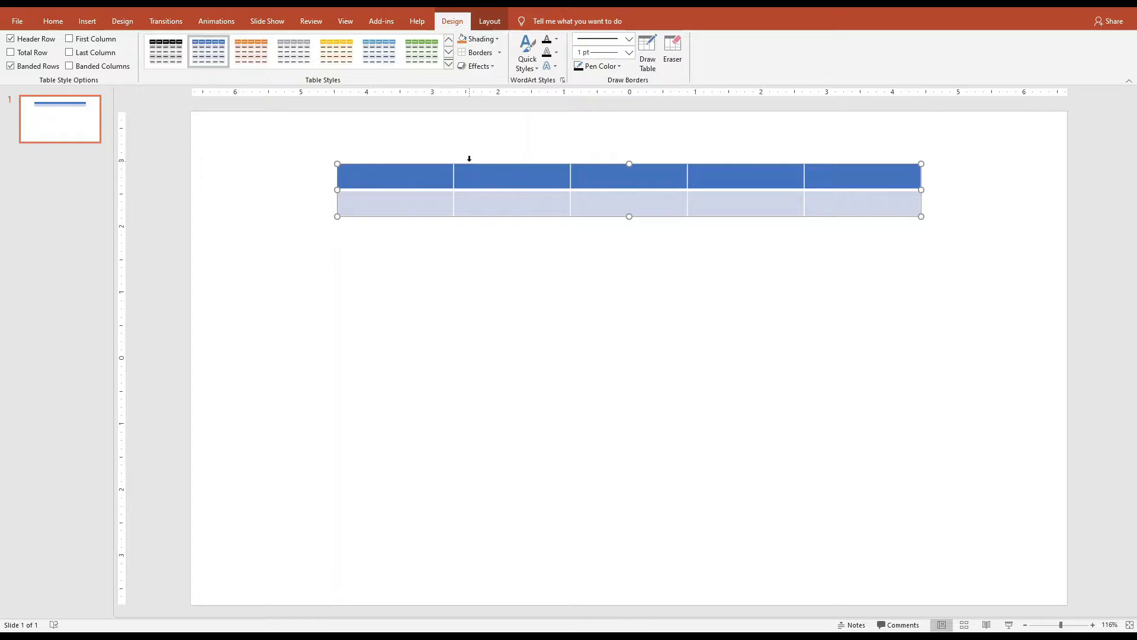
{"action": "left_click_drag", "start_coordinate": [469, 164], "coordinate": [425, 162]}
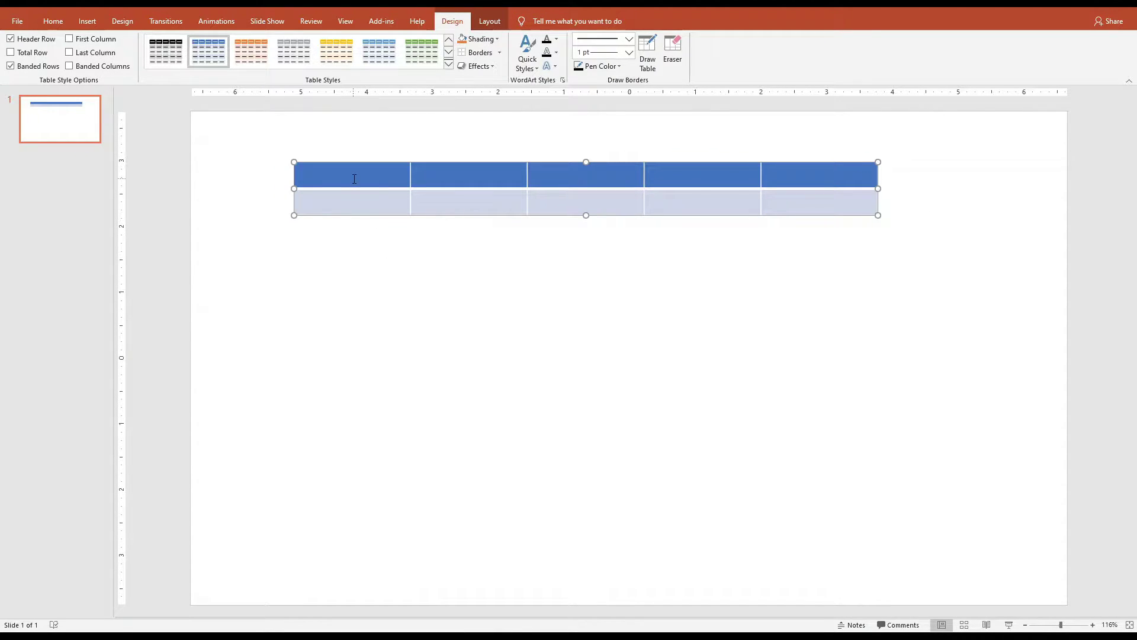
{"action": "left_click", "coordinate": [354, 178]}
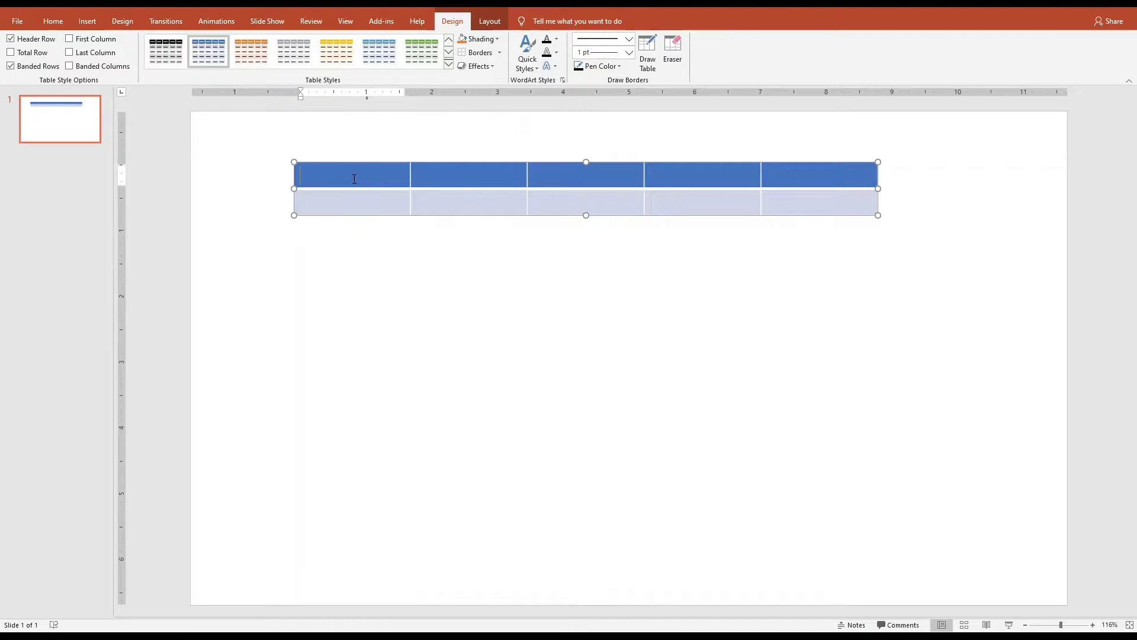
Enter 'Symbol' and 'Moving Averages' in the first two header cells
{"action": "type", "text": "sYMNB"}
{"action": "key", "text": "BackSpace"}
{"action": "key", "text": "BackSpace"}
{"action": "key", "text": "BackSpace"}
{"action": "type", "text": "ymbo"}
{"action": "left_click", "coordinate": [418, 175]}
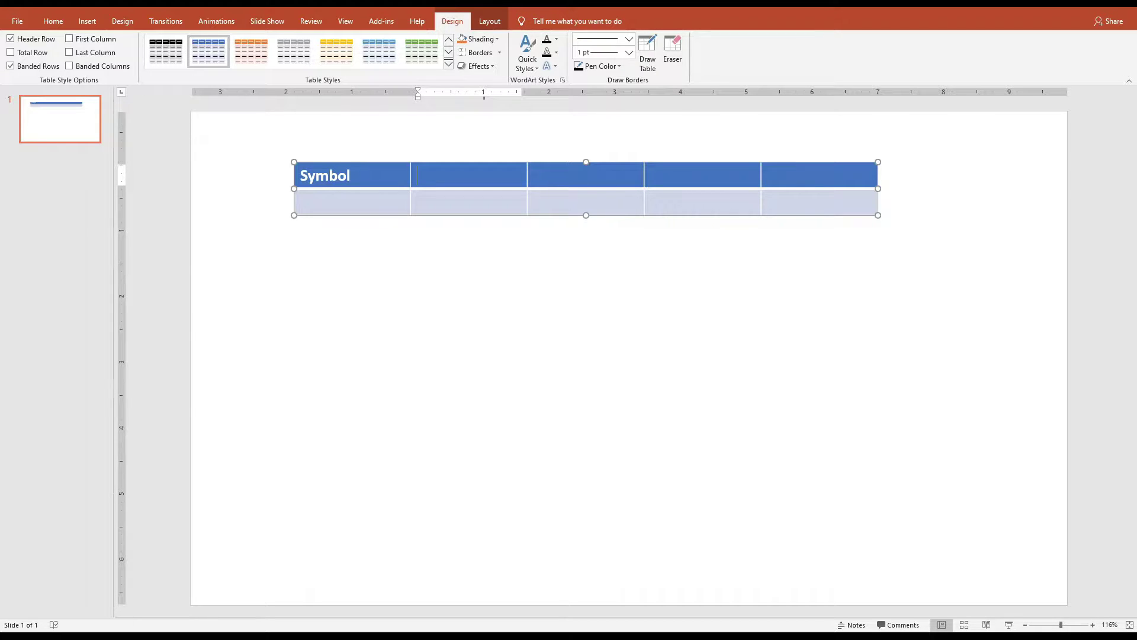
{"action": "type", "text": "Moving Averages"}
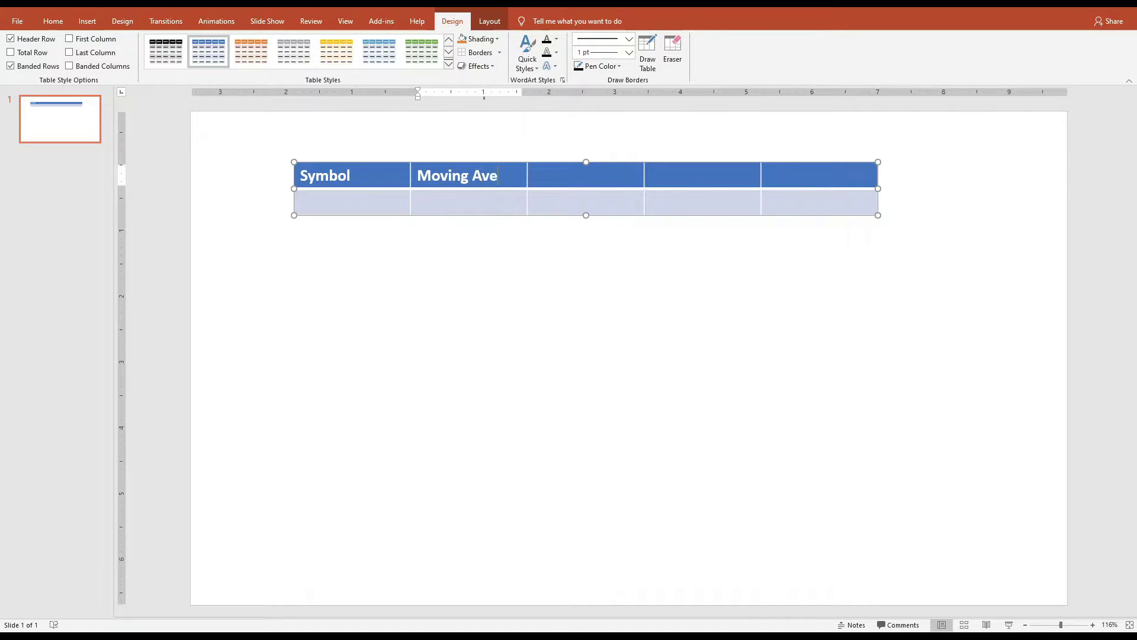
{"action": "left_click", "coordinate": [535, 176]}
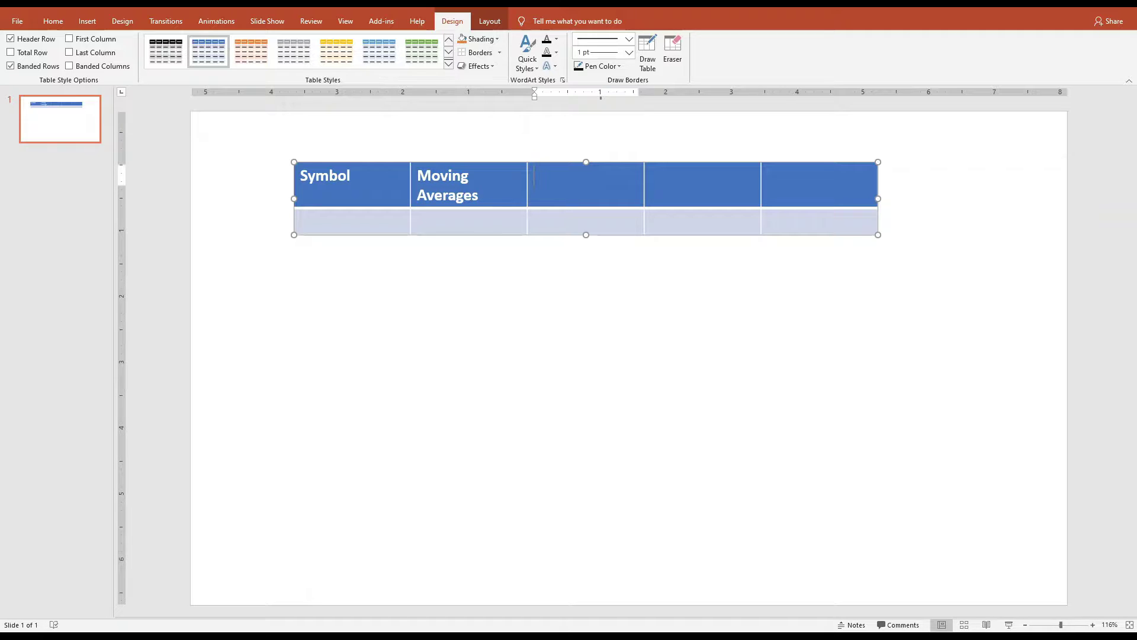
Enter 'Daily Squeeze', '1 hr Squeeze' and '30 m Squeeze' in the remaining headers
{"action": "type", "text": "Daily Squeeze"}
{"action": "key", "text": "Tab"}
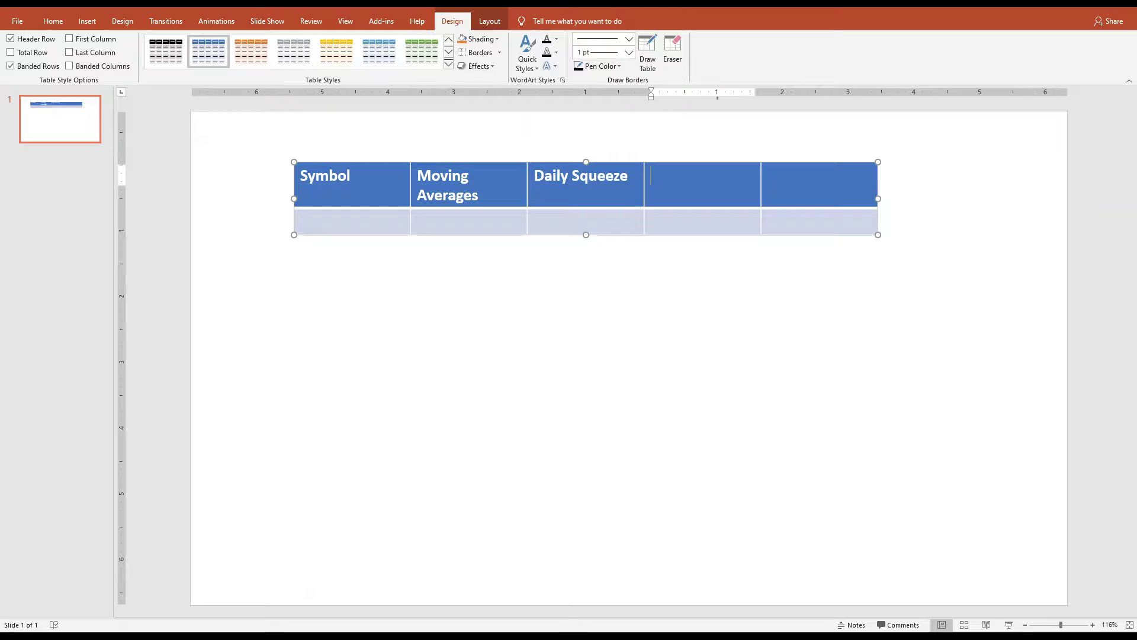
{"action": "type", "text": "1 hr Squeeze"}
{"action": "key", "text": "Tab"}
{"action": "type", "text": "30 m Squeeze"}
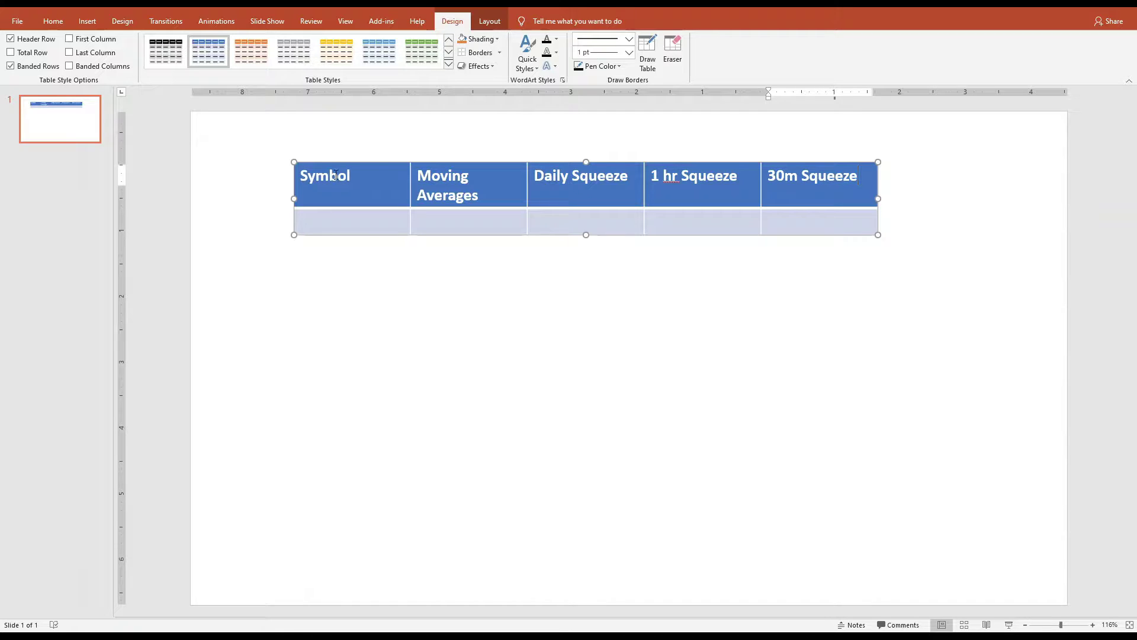
{"action": "left_click", "coordinate": [337, 226]}
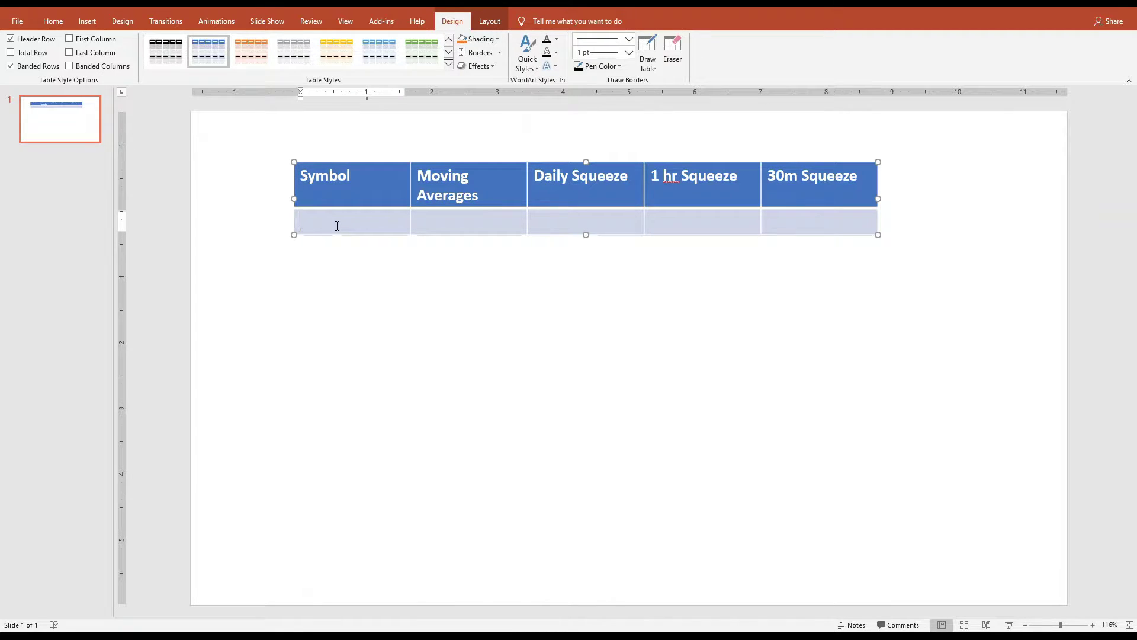
Type AAPL in row 2, shade Moving Averages light green and Daily Squeeze red
{"action": "type", "text": "AAPL"}
{"action": "key", "text": "Tab"}
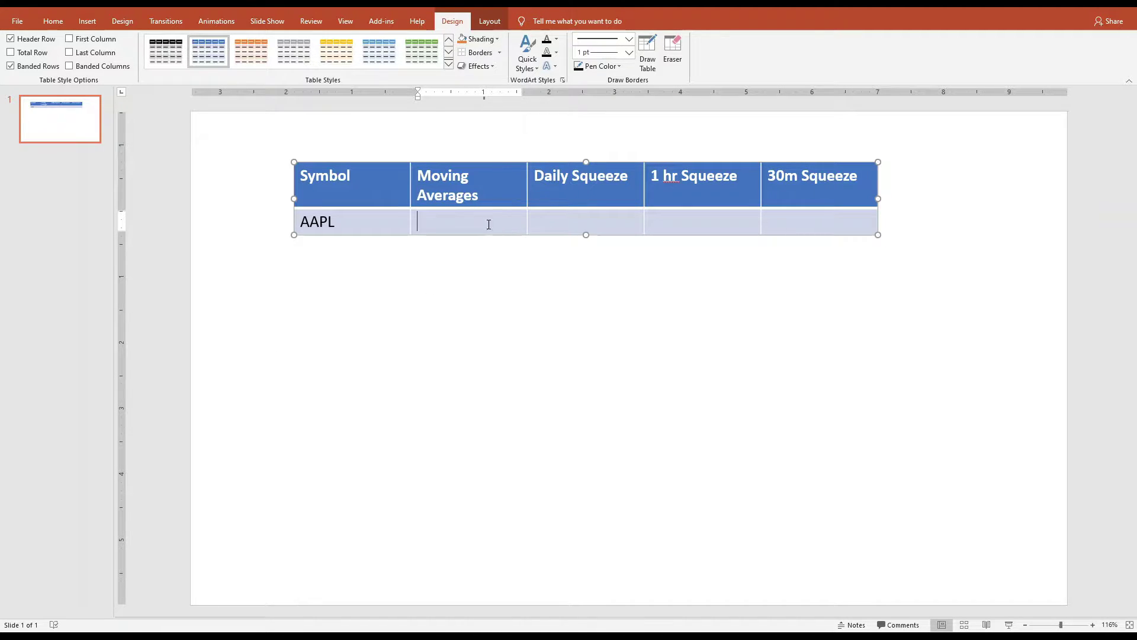
{"action": "left_click", "coordinate": [497, 39]}
{"action": "left_click", "coordinate": [502, 131]}
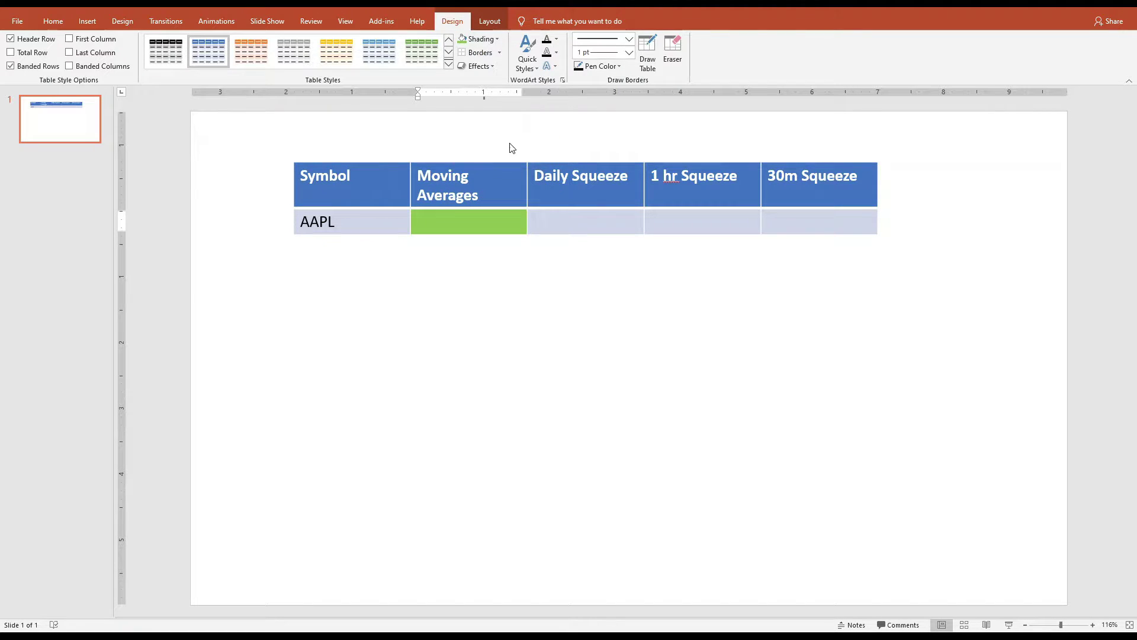
{"action": "left_click", "coordinate": [579, 231]}
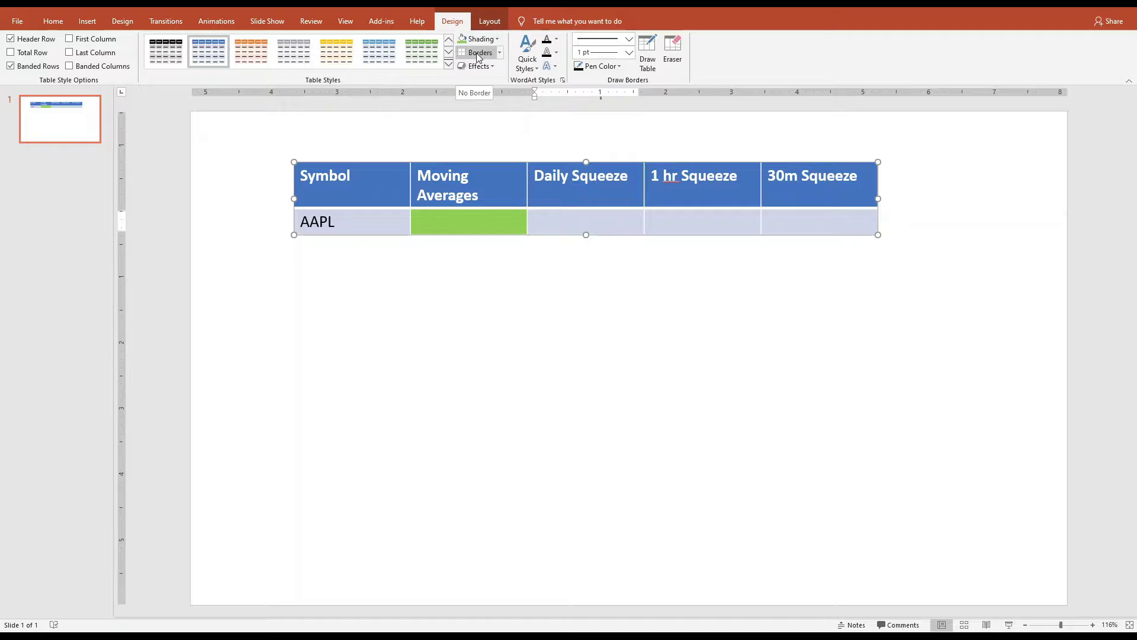
{"action": "left_click", "coordinate": [496, 39]}
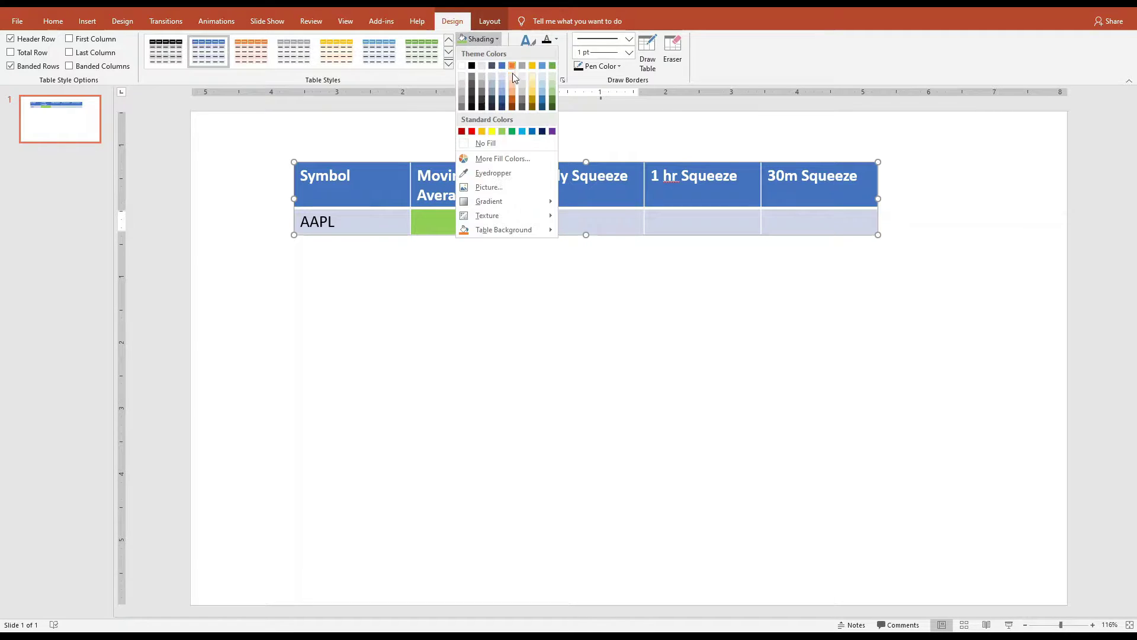
{"action": "left_click", "coordinate": [473, 131]}
Shade the 1 hr Squeeze cell red and the 30m cell light green reading 'SQZ FIRED'
{"action": "left_click", "coordinate": [701, 221]}
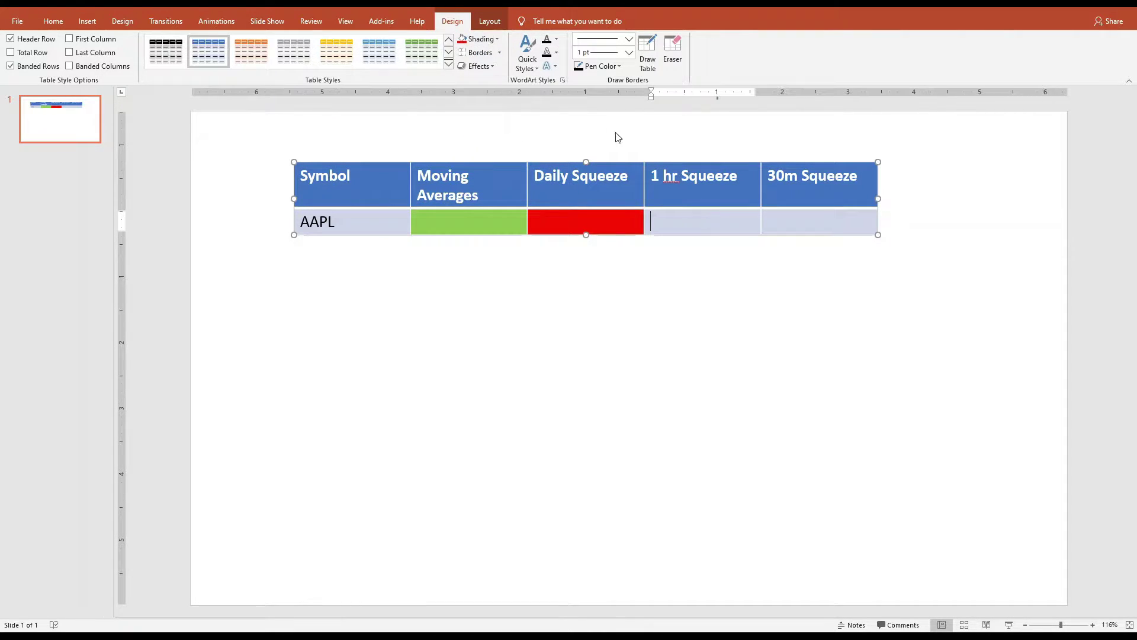
{"action": "left_click", "coordinate": [469, 39]}
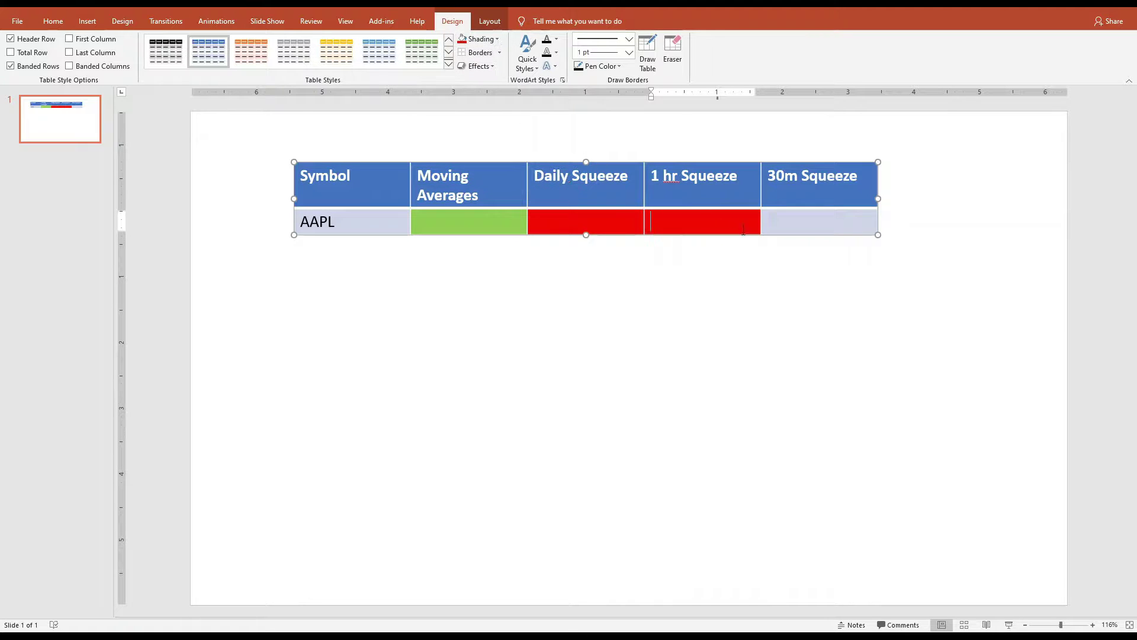
{"action": "left_click", "coordinate": [803, 228]}
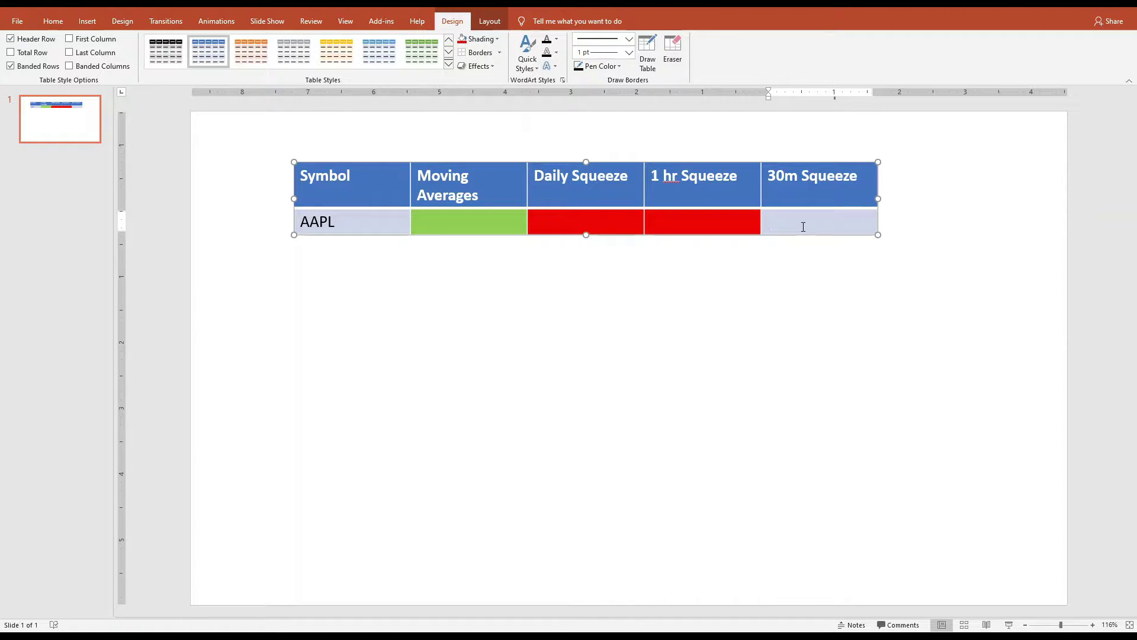
{"action": "left_click", "coordinate": [497, 40]}
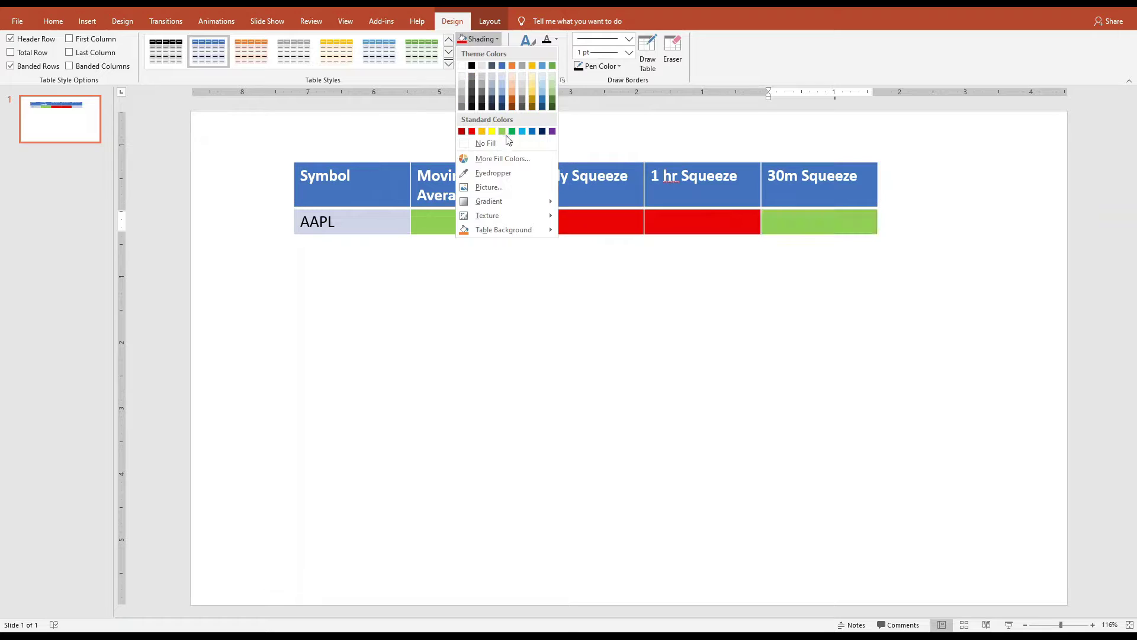
{"action": "left_click", "coordinate": [503, 132]}
{"action": "type", "text": "FIRED"}
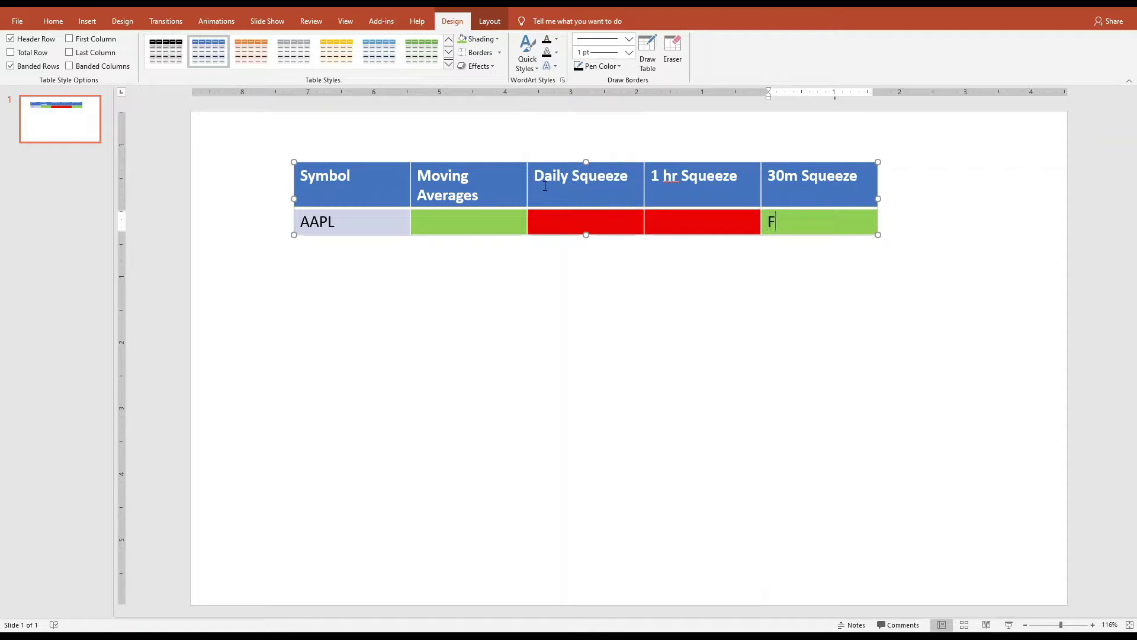
{"action": "key", "text": "BackSpace"}
{"action": "key", "text": "BackSpace"}
{"action": "key", "text": "BackSpace"}
{"action": "key", "text": "BackSpace"}
{"action": "key", "text": "BackSpace"}
{"action": "type", "text": "SQZ FIRED"}
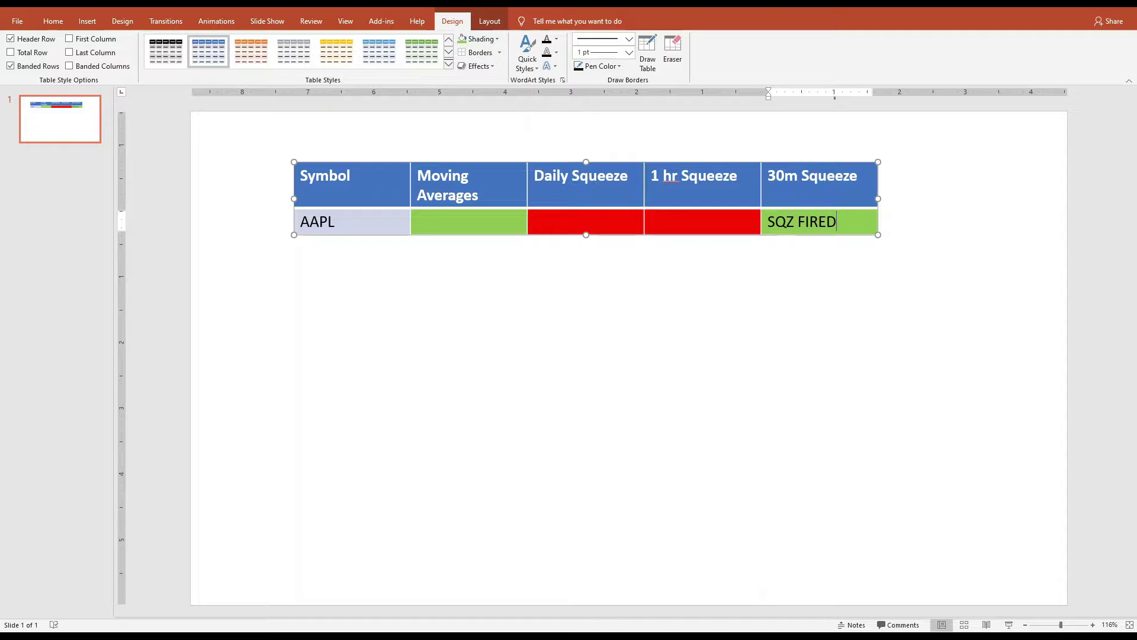